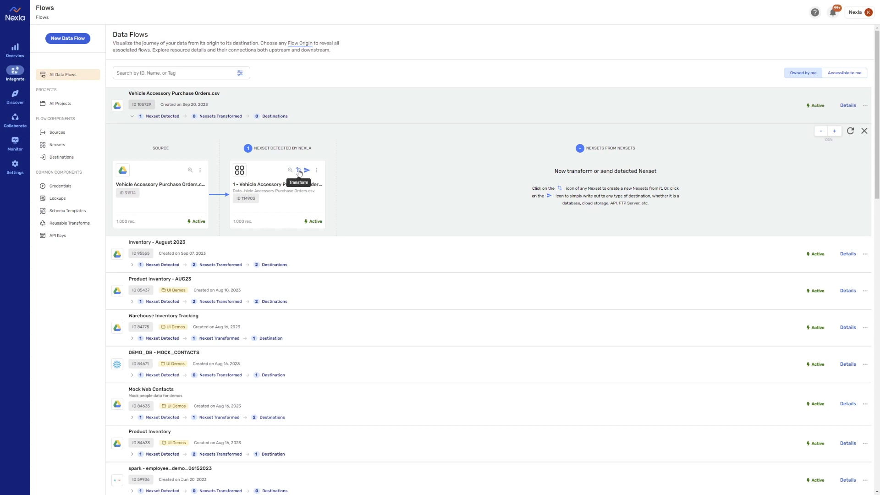
Start a transform of the Nexset detected from Vehicle Accessory Purchase Orders.csv and widen the input and output panes
{"action": "left_click", "coordinate": [298, 170]}
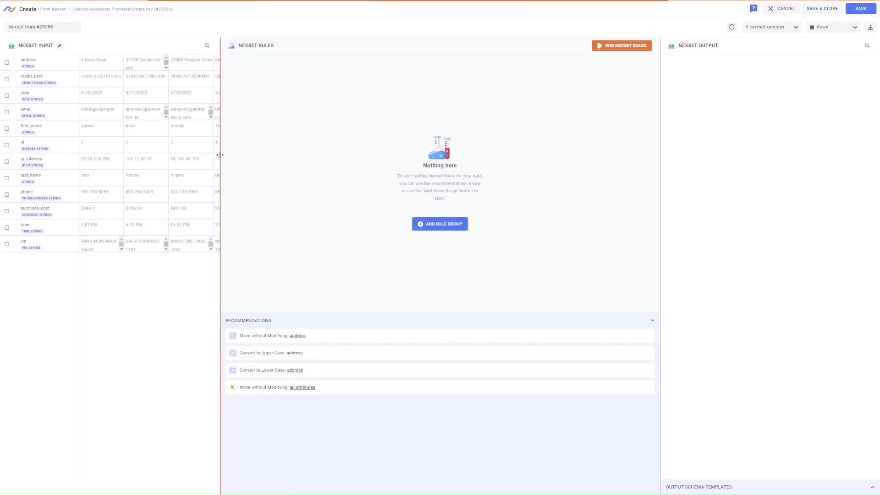
{"action": "left_click_drag", "start_coordinate": [223, 159], "coordinate": [347, 164]}
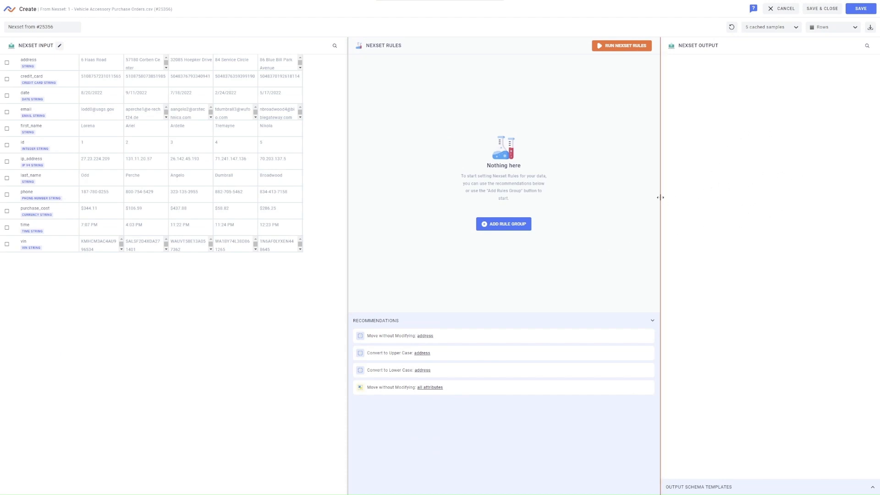
{"action": "left_click_drag", "start_coordinate": [660, 198], "coordinate": [615, 198]}
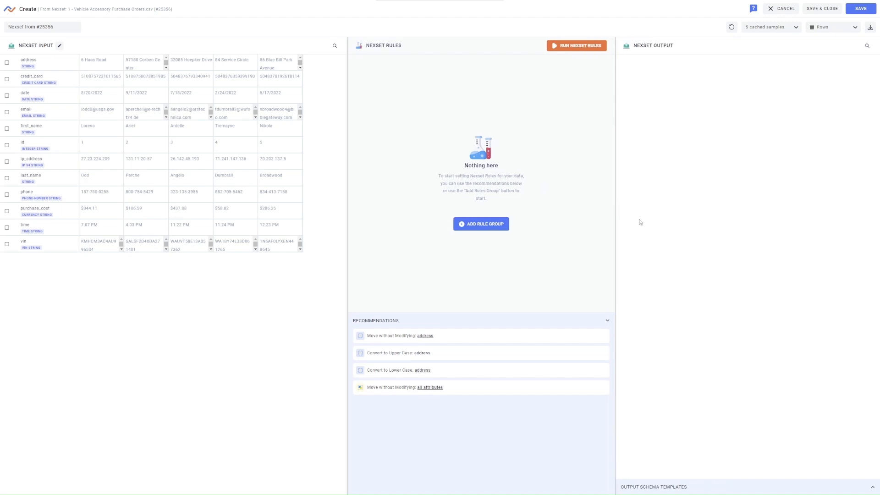
Add a Transform rule group and set the function of its first transform to Multiply
{"action": "left_click", "coordinate": [487, 227]}
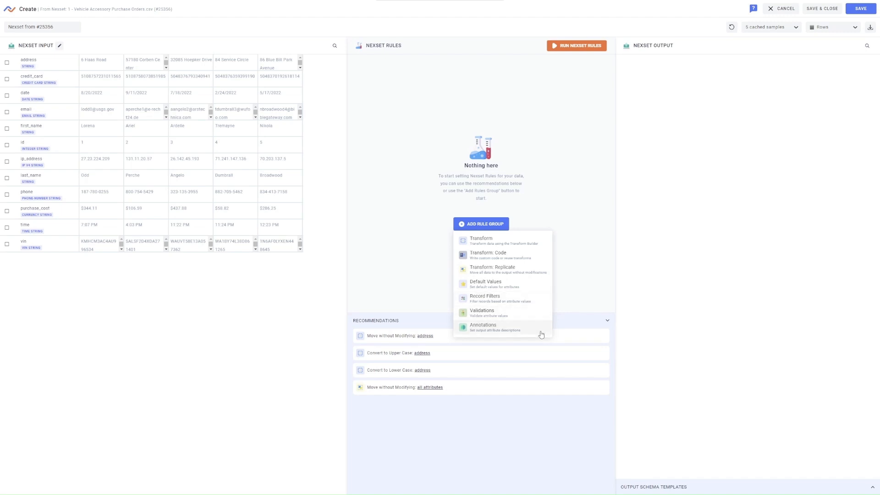
{"action": "left_click", "coordinate": [534, 239]}
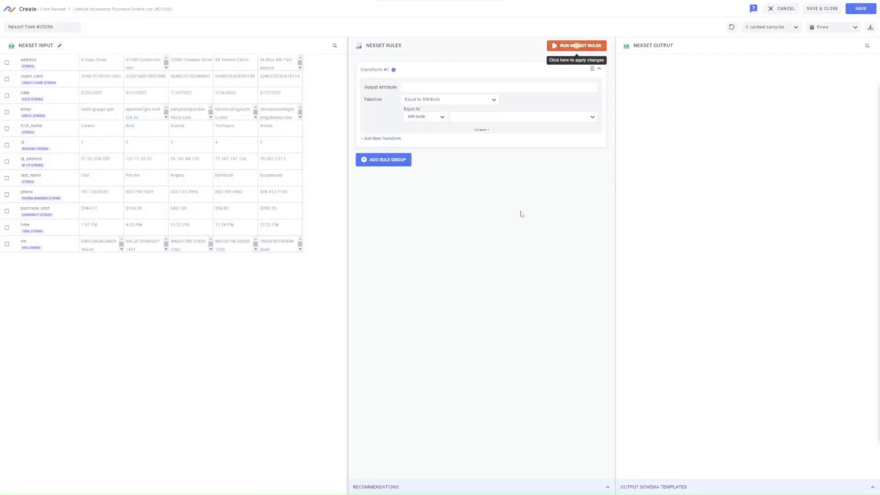
{"action": "left_click", "coordinate": [496, 101]}
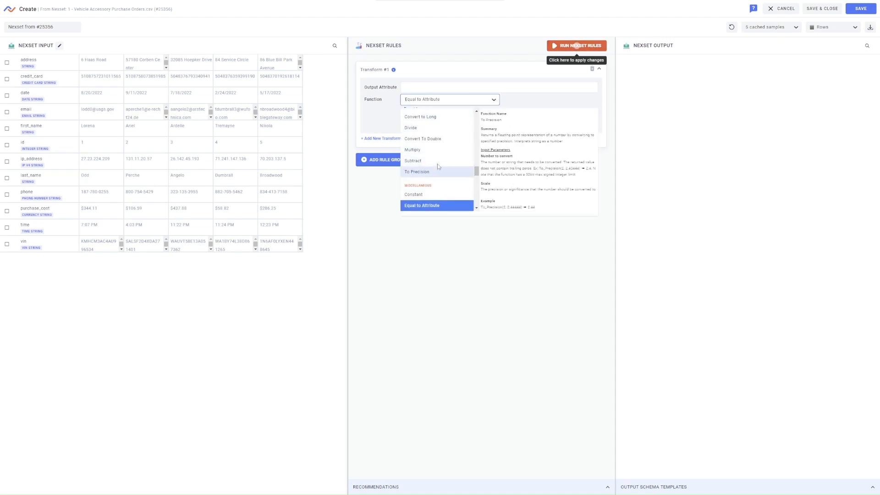
{"action": "scroll", "coordinate": [438, 166], "scroll_direction": "down", "scroll_amount": 5}
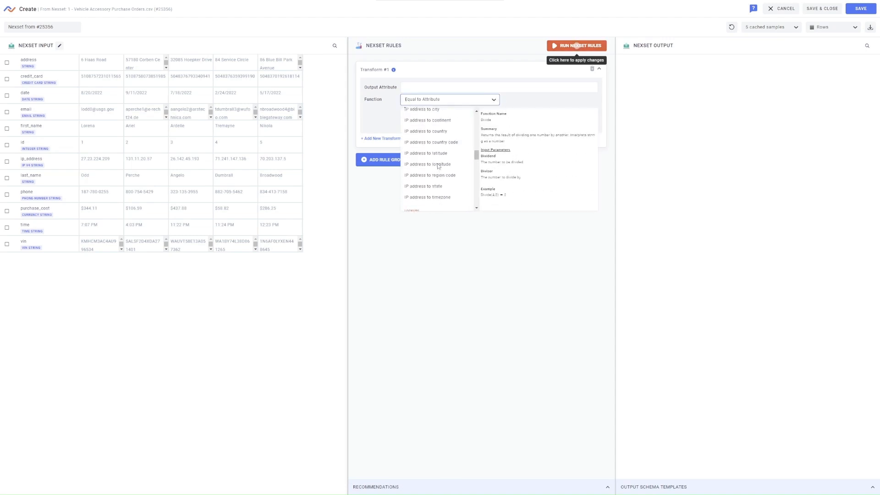
{"action": "scroll", "coordinate": [439, 166], "scroll_direction": "up", "scroll_amount": 5}
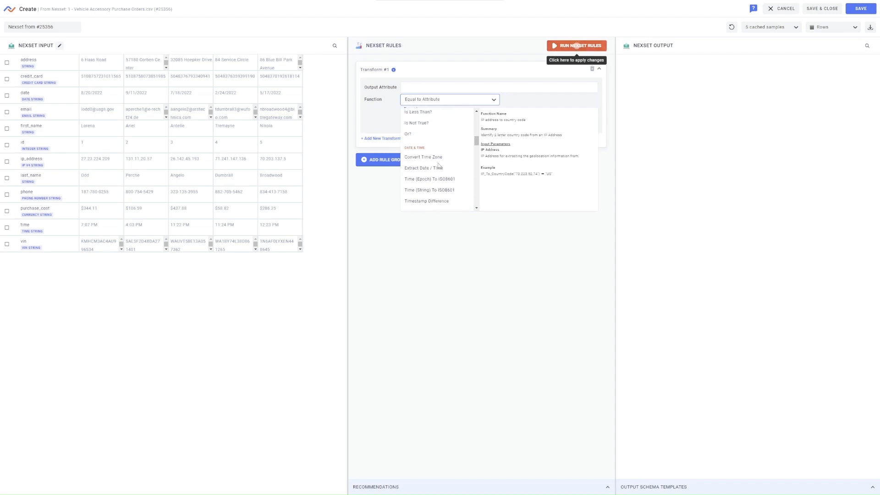
{"action": "scroll", "coordinate": [439, 166], "scroll_direction": "up", "scroll_amount": 5}
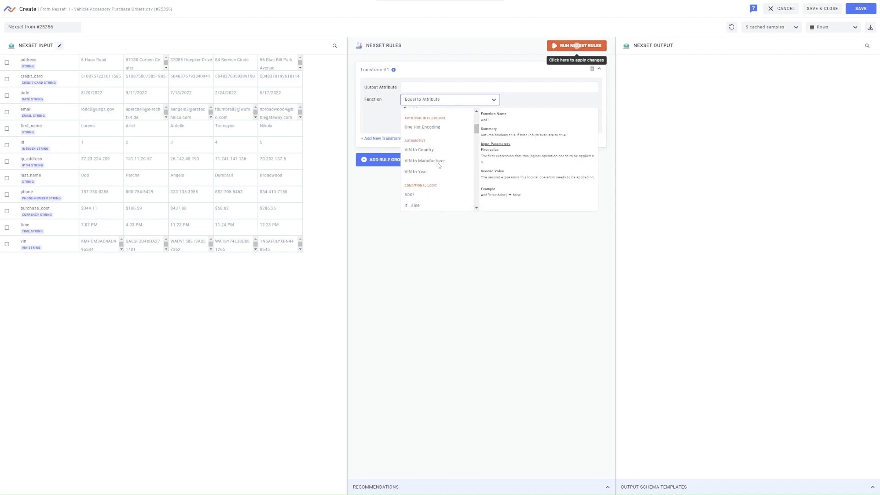
{"action": "scroll", "coordinate": [438, 165], "scroll_direction": "up", "scroll_amount": 3}
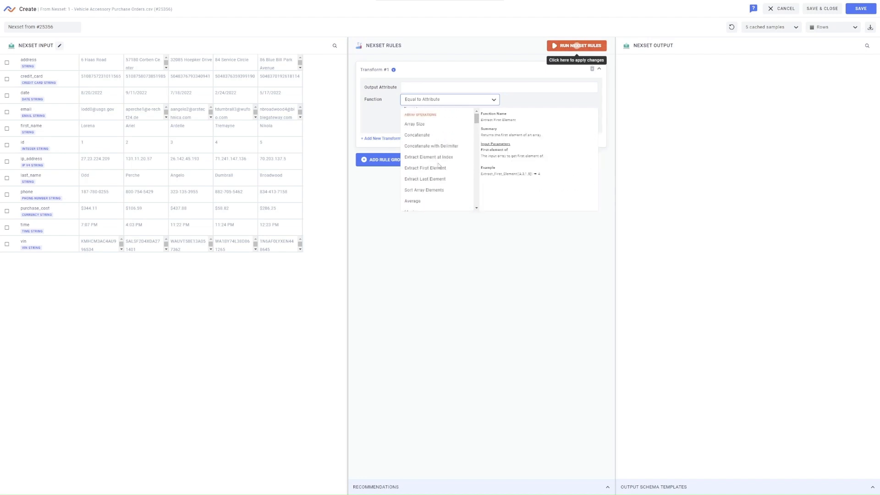
{"action": "scroll", "coordinate": [438, 166], "scroll_direction": "down", "scroll_amount": 5}
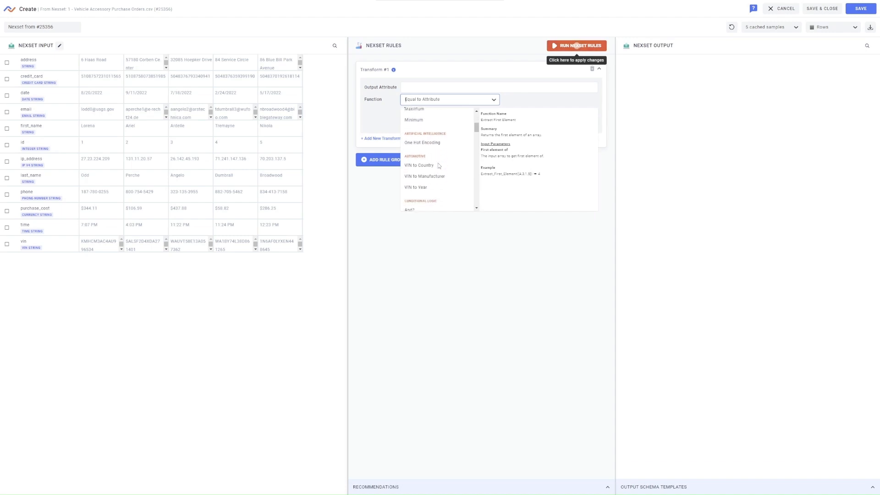
{"action": "scroll", "coordinate": [439, 166], "scroll_direction": "down", "scroll_amount": 8}
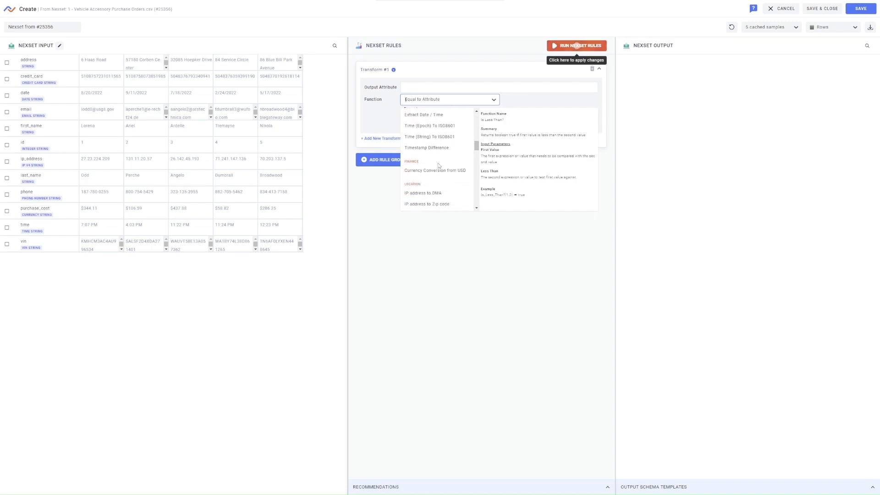
{"action": "scroll", "coordinate": [438, 166], "scroll_direction": "down", "scroll_amount": 8}
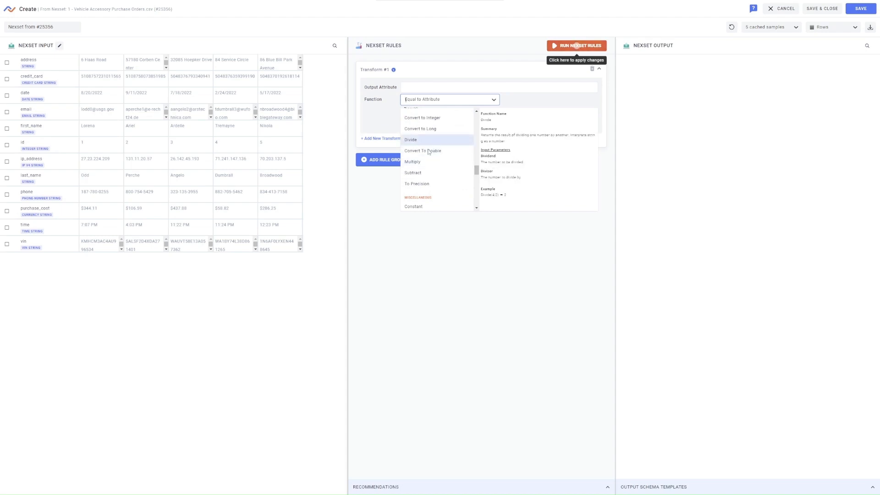
{"action": "left_click", "coordinate": [420, 162]}
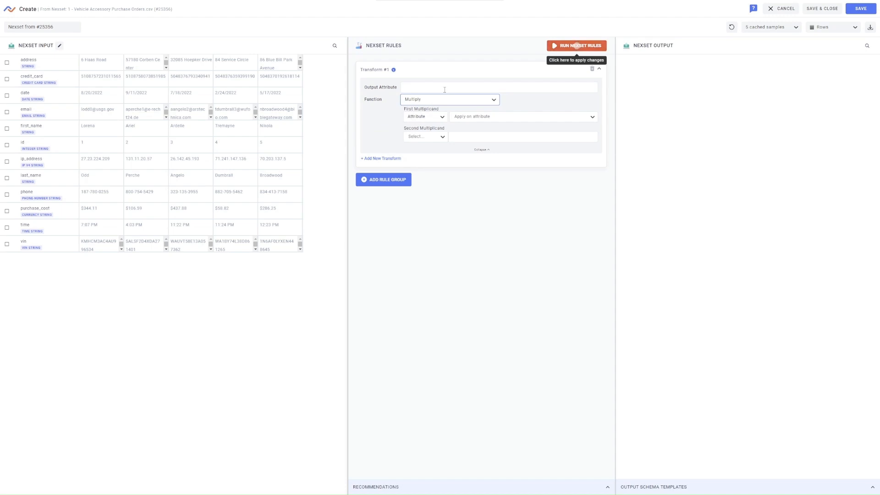
Configure the transform to multiply the id attribute by the number 10 into output attribute id_multiply, and run the Nexset rules
{"action": "left_click", "coordinate": [469, 117]}
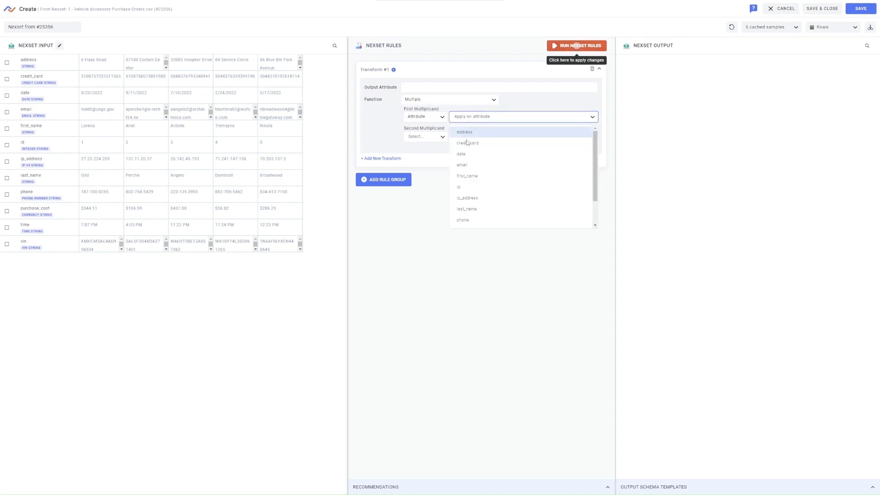
{"action": "left_click", "coordinate": [466, 187]}
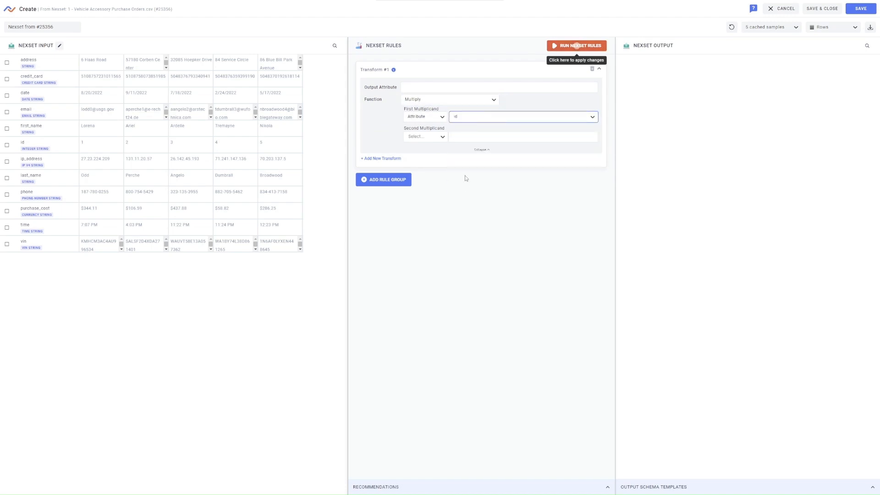
{"action": "left_click", "coordinate": [416, 89]}
{"action": "type", "text": "id_multiply"}
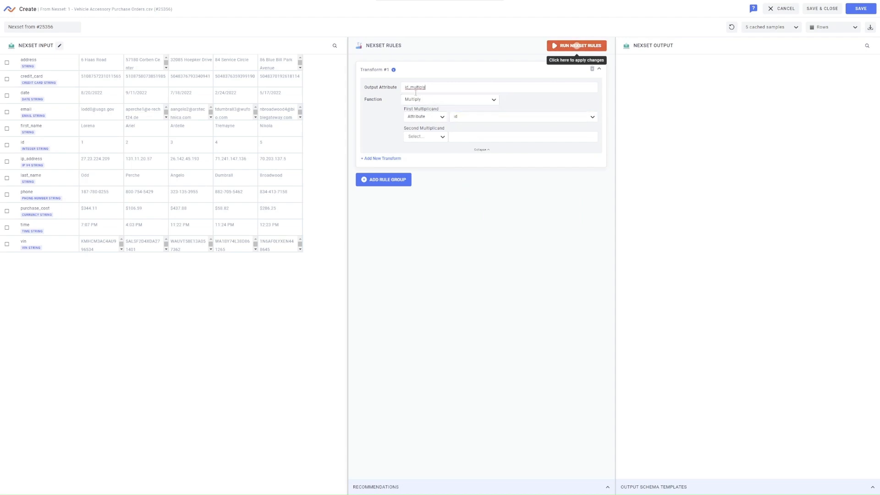
{"action": "left_click", "coordinate": [422, 137]}
{"action": "left_click", "coordinate": [418, 186]}
{"action": "left_click", "coordinate": [468, 138]}
{"action": "left_click", "coordinate": [601, 51]}
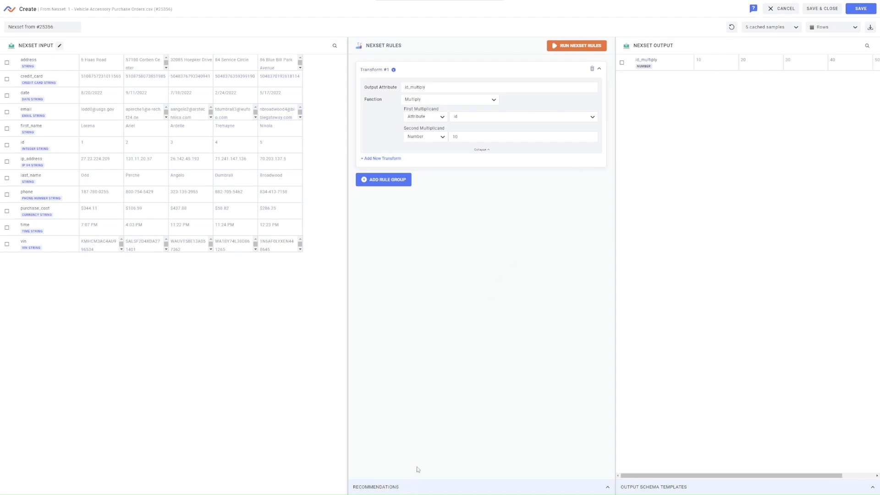
Apply the recommended upper-case conversion to only the last_name input attribute
{"action": "left_click", "coordinate": [368, 487]}
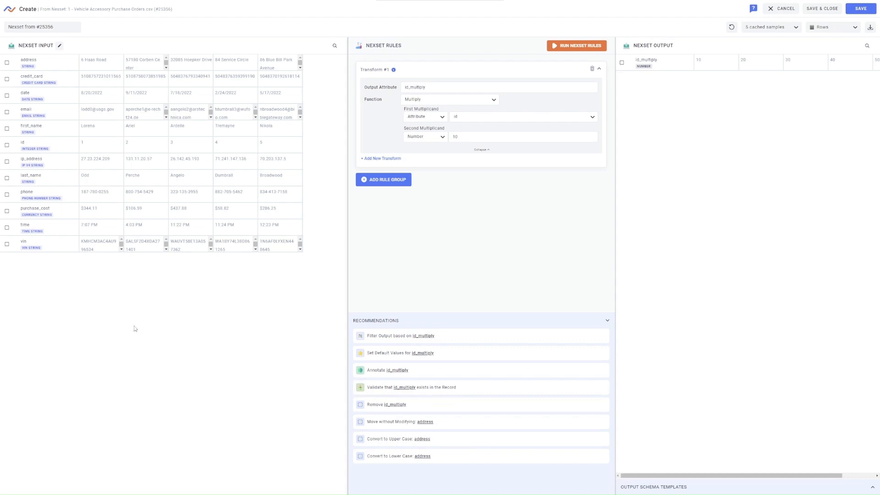
{"action": "left_click", "coordinate": [7, 179]}
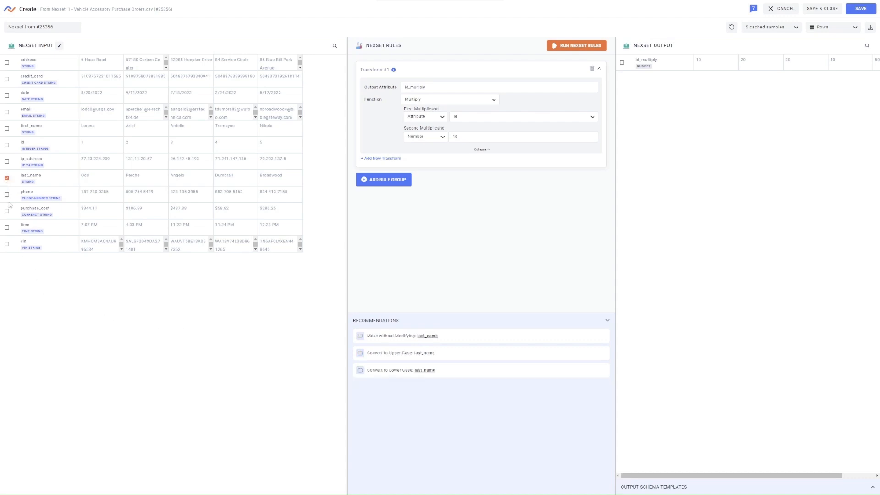
{"action": "left_click", "coordinate": [7, 195]}
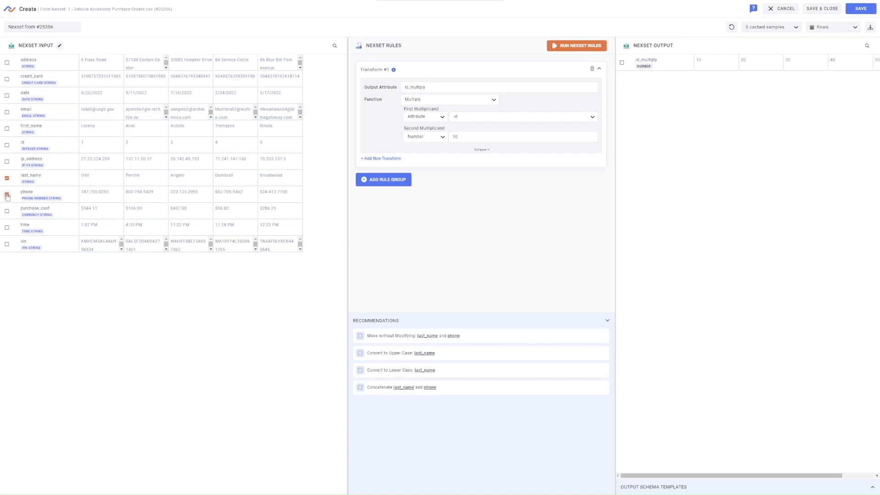
{"action": "left_click", "coordinate": [7, 195]}
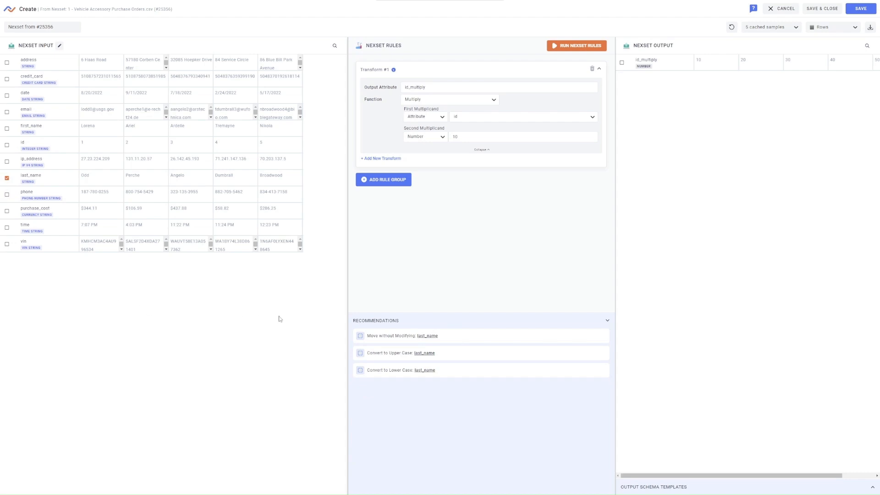
{"action": "left_click", "coordinate": [391, 355]}
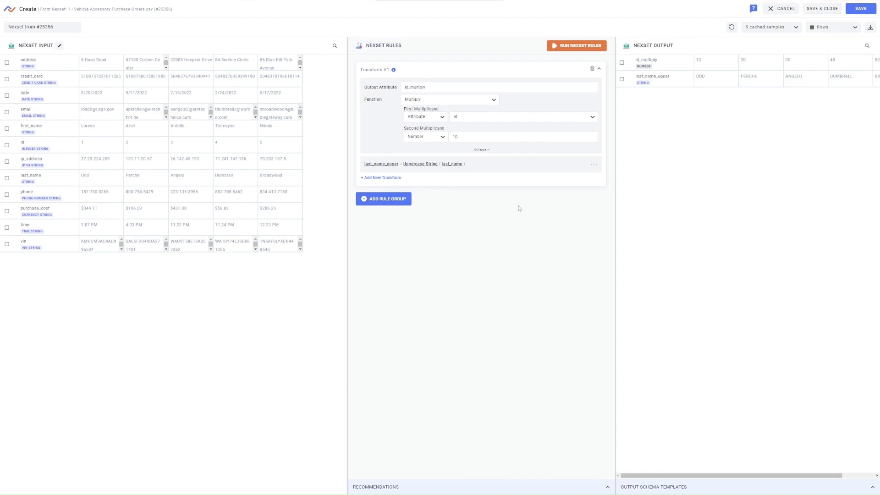
Expand the last_name_upper transform and review its settings and available functions
{"action": "left_click", "coordinate": [528, 166]}
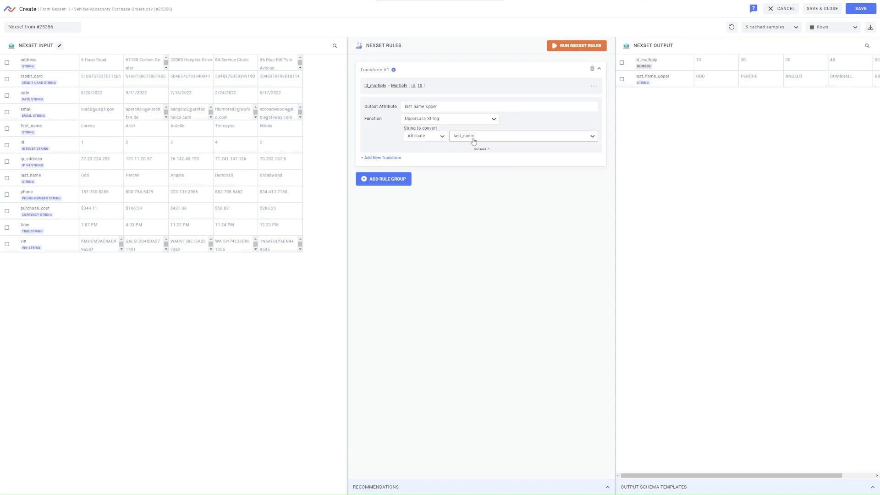
{"action": "left_click", "coordinate": [494, 120]}
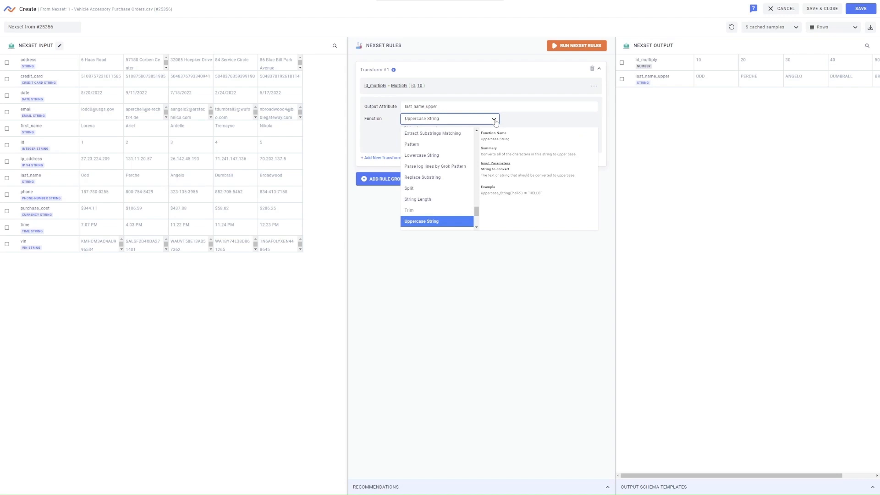
{"action": "left_click", "coordinate": [495, 120]}
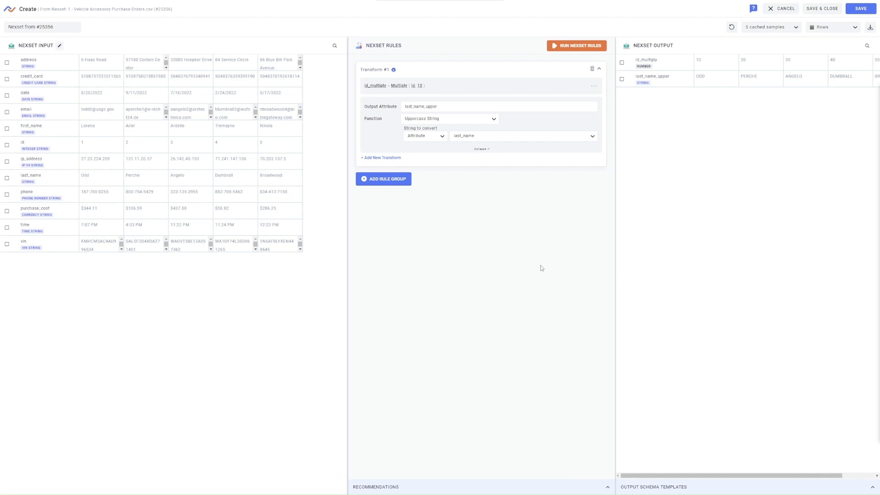
Add a transform that hashes the credit_card attribute with Hash SHA256 into output attribute cc_hidden, and run the Nexset rules
{"action": "left_click", "coordinate": [392, 158]}
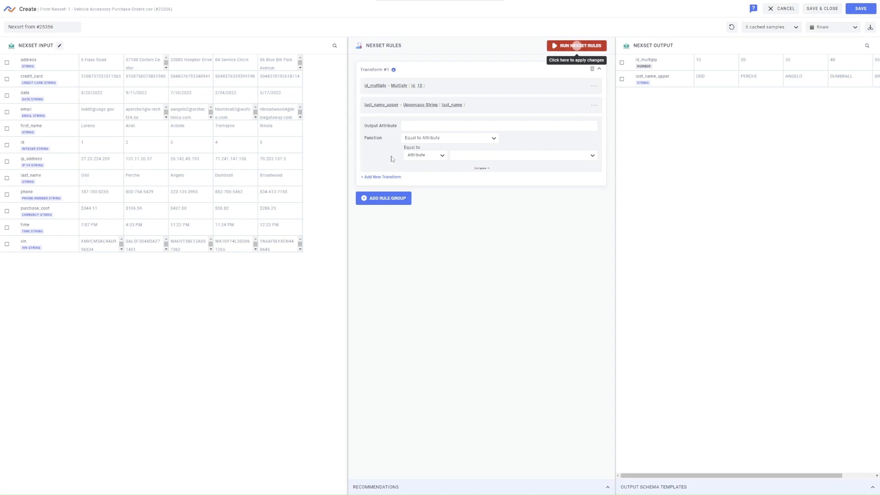
{"action": "type", "text": "cc_hidden"}
{"action": "left_click", "coordinate": [419, 138]}
{"action": "scroll", "coordinate": [422, 192], "scroll_direction": "down", "scroll_amount": 3}
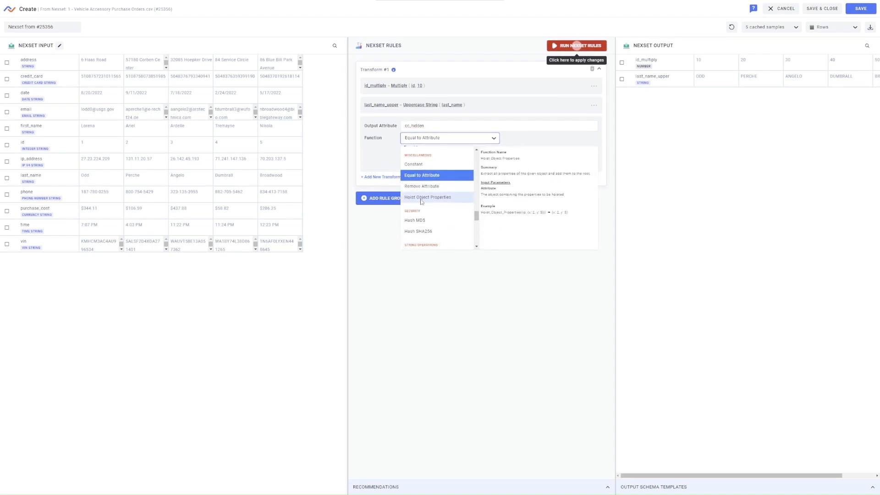
{"action": "left_click", "coordinate": [423, 194]}
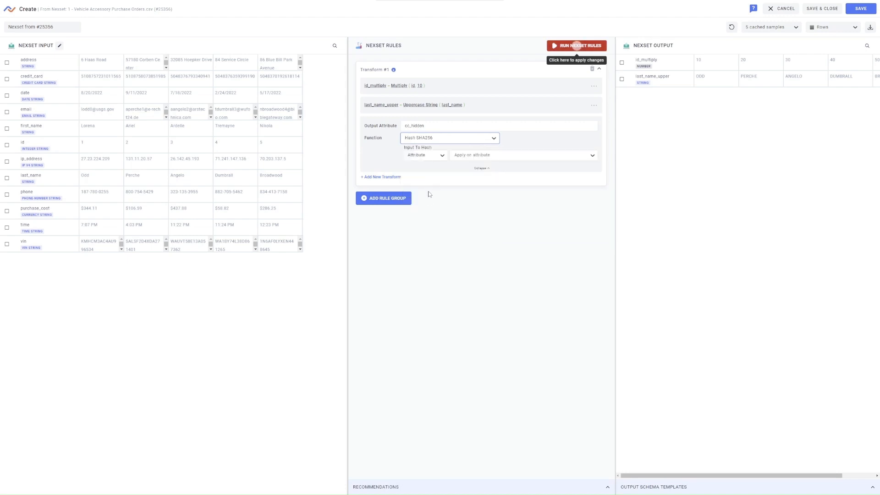
{"action": "left_click", "coordinate": [472, 156]}
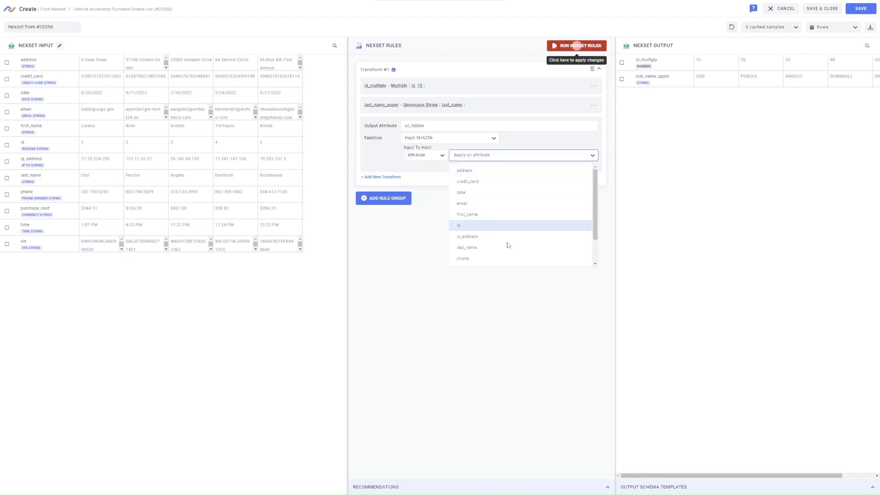
{"action": "left_click", "coordinate": [528, 181]}
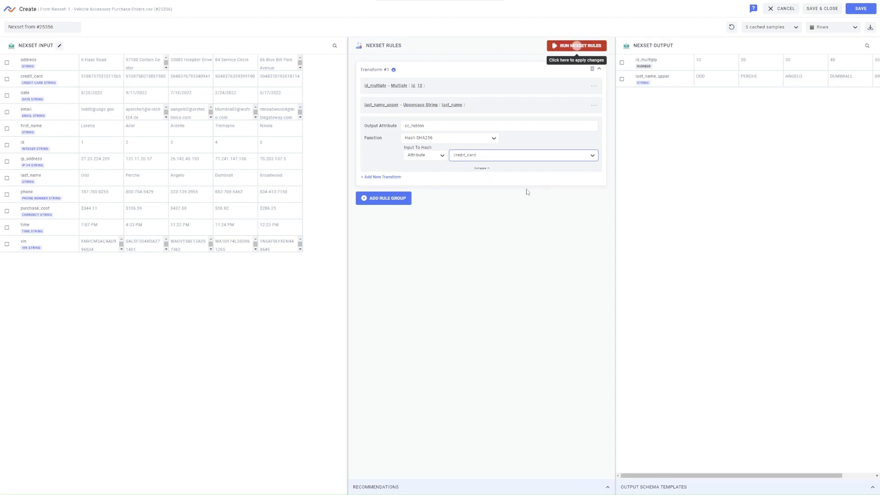
{"action": "left_click", "coordinate": [563, 48]}
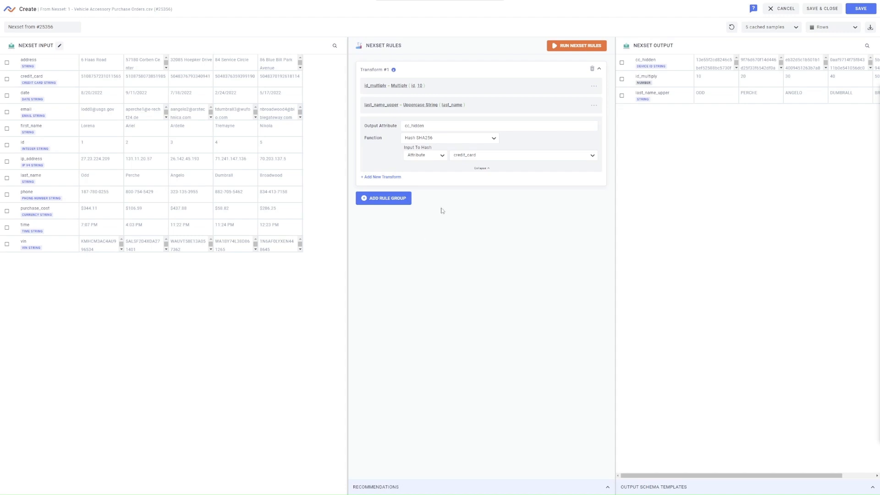
Add a transform applying VIN to Manufacturer to the vin attribute with output attribute VIN_manufacturer, and run the Nexset rules
{"action": "left_click", "coordinate": [389, 177]}
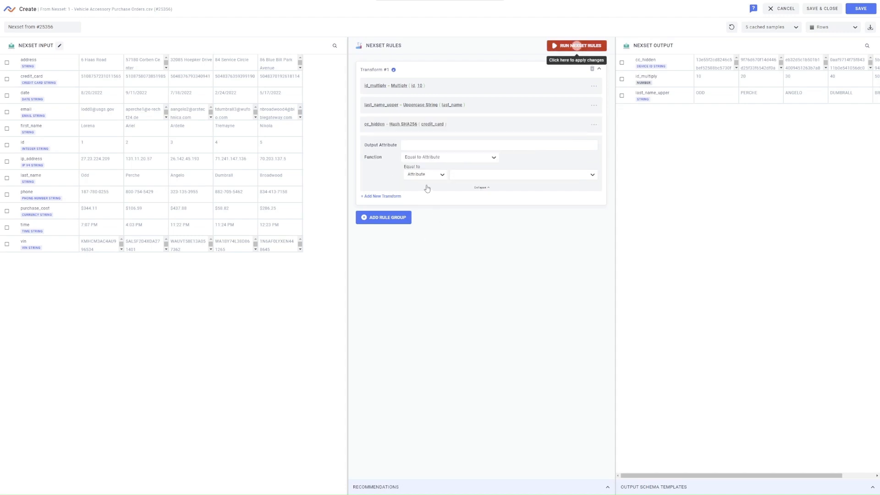
{"action": "left_click", "coordinate": [441, 159]}
{"action": "scroll", "coordinate": [438, 188], "scroll_direction": "down", "scroll_amount": 5}
{"action": "scroll", "coordinate": [438, 191], "scroll_direction": "down", "scroll_amount": 8}
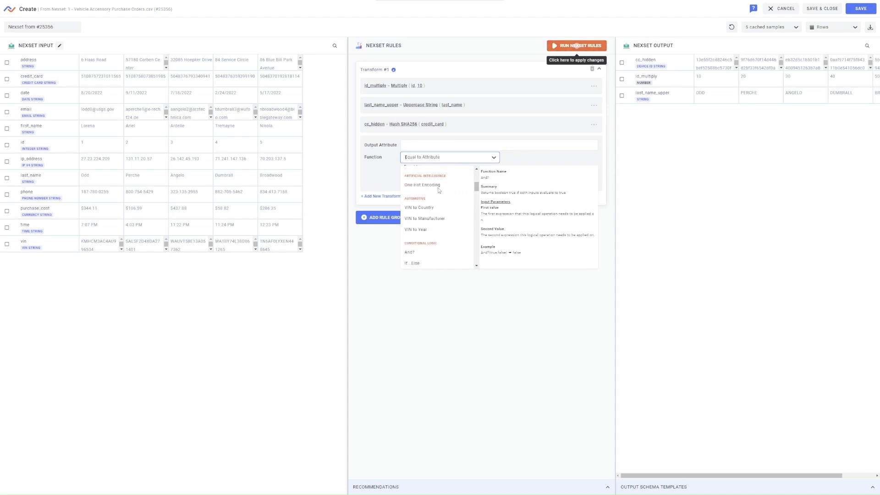
{"action": "scroll", "coordinate": [428, 209], "scroll_direction": "up", "scroll_amount": 2}
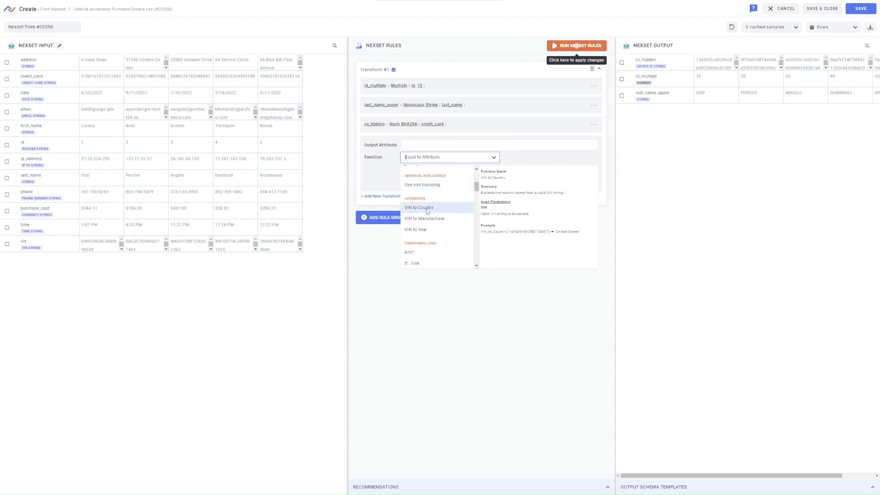
{"action": "left_click", "coordinate": [457, 219]}
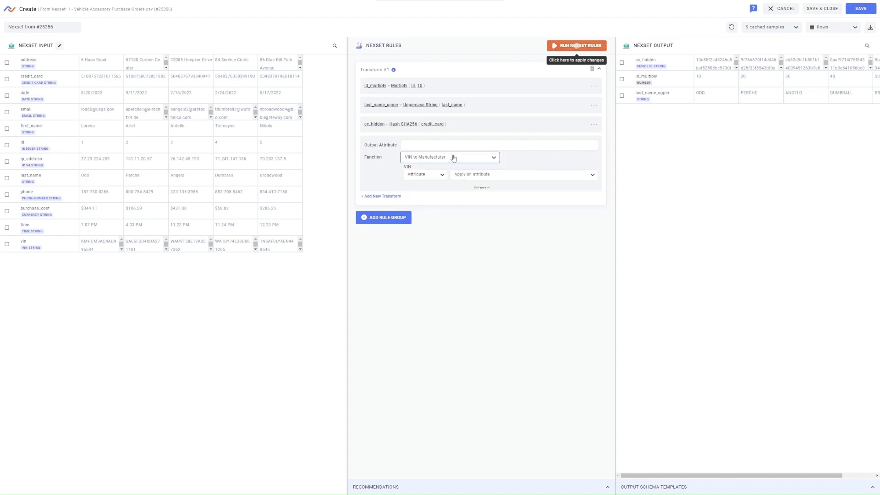
{"action": "left_click", "coordinate": [448, 145]}
{"action": "type", "text": "VIN_manufacturer"}
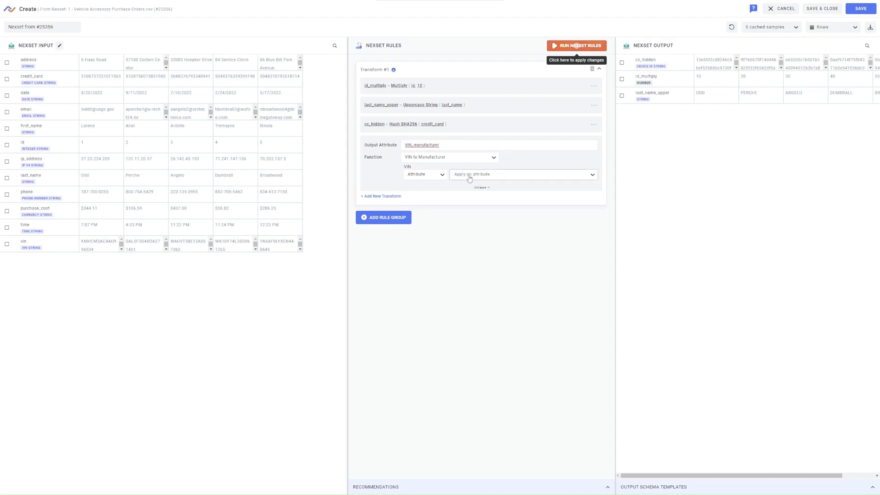
{"action": "left_click", "coordinate": [469, 177]}
{"action": "scroll", "coordinate": [470, 232], "scroll_direction": "down", "scroll_amount": 1}
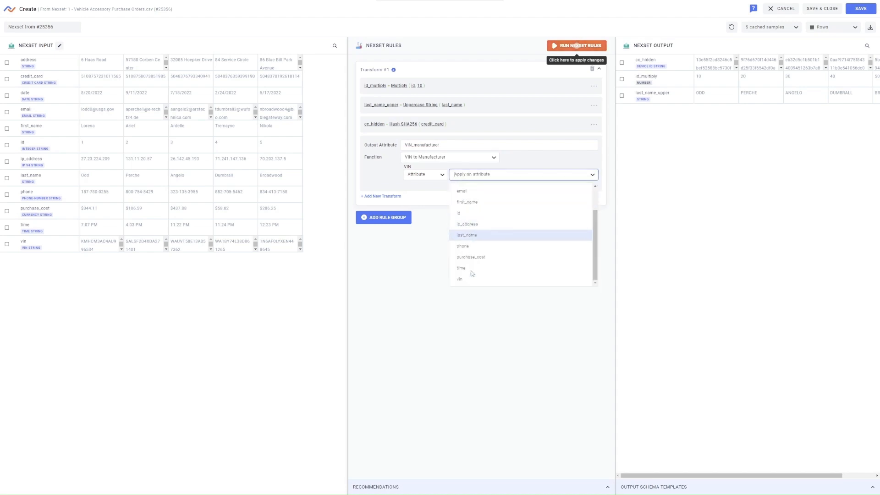
{"action": "left_click", "coordinate": [472, 281]}
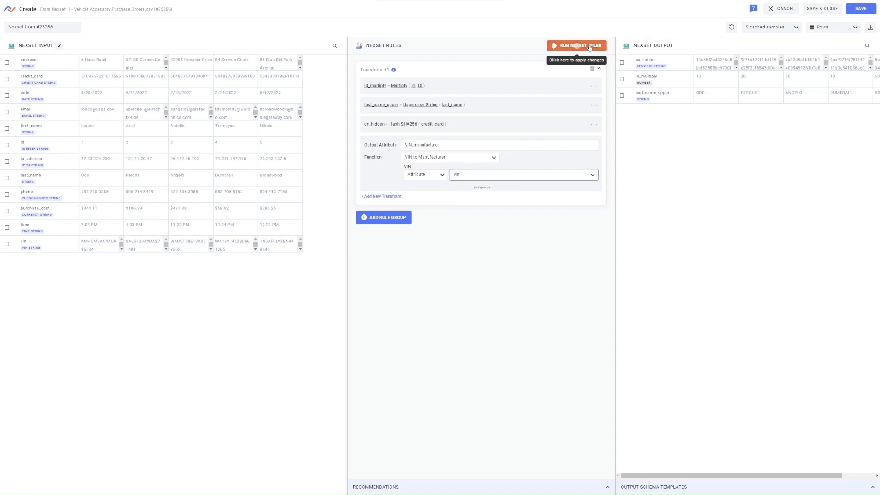
{"action": "left_click", "coordinate": [589, 47]}
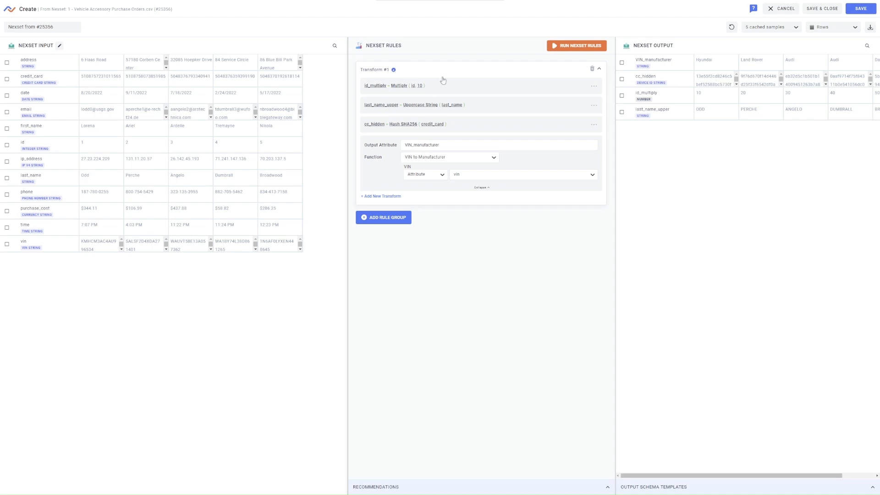
Collapse and re-expand the Transform #1 rule group, and move the cc_hidden transform down below VIN_manufacturer
{"action": "left_click", "coordinate": [599, 69]}
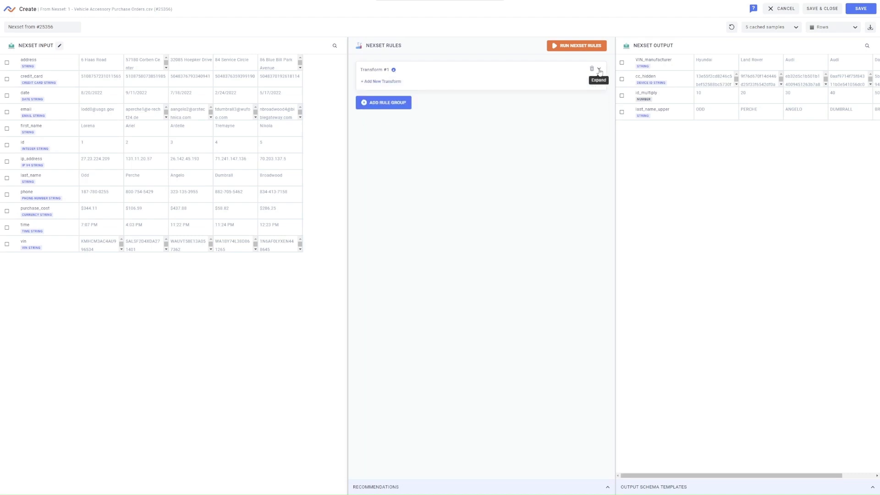
{"action": "left_click", "coordinate": [599, 69]}
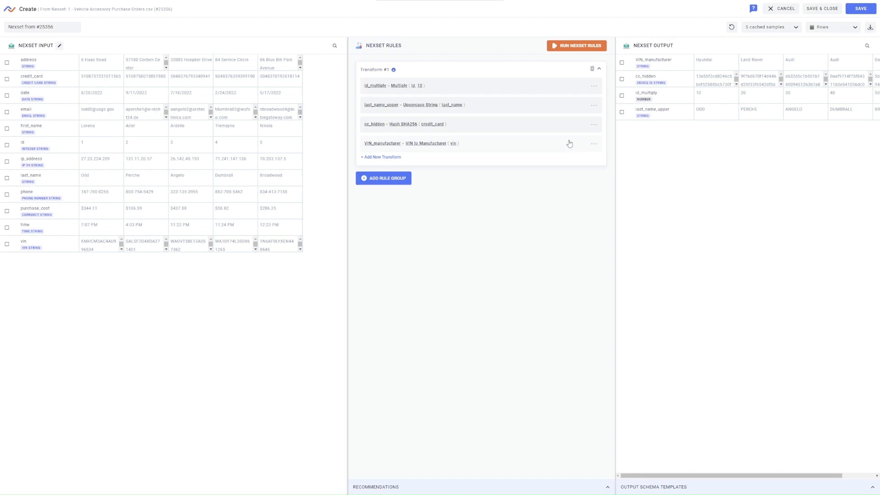
{"action": "left_click", "coordinate": [594, 125]}
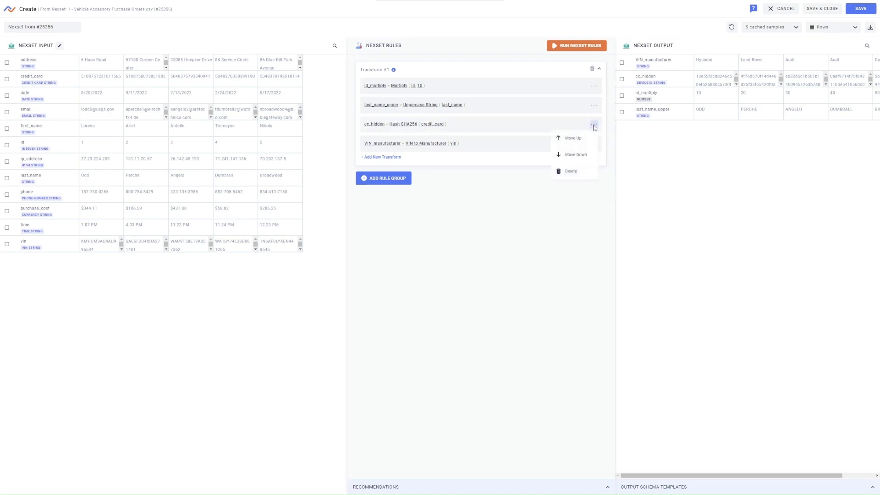
{"action": "left_click", "coordinate": [576, 157]}
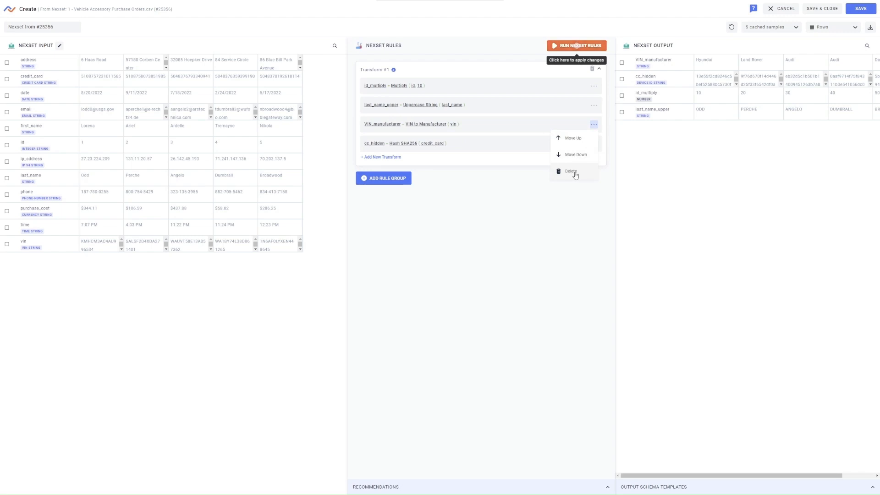
{"action": "left_click", "coordinate": [523, 163]}
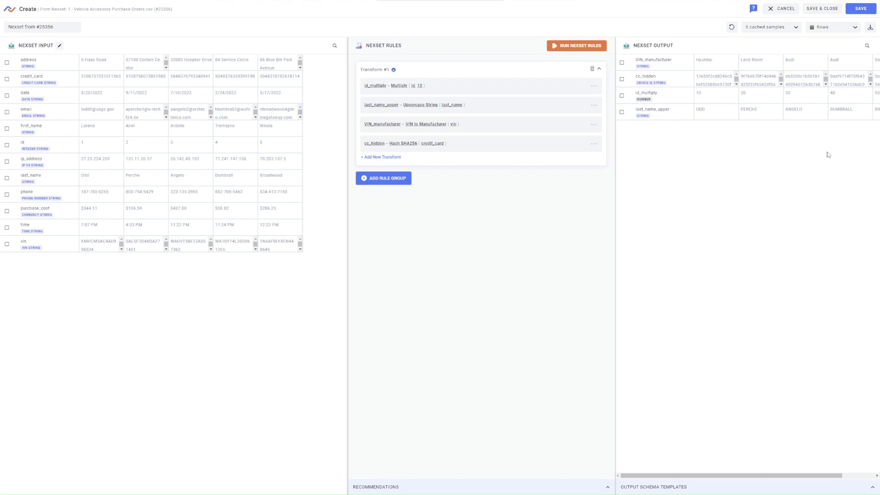
Save and close the transformed Nexset, and activate it in the Vehicle Accessory Purchase Orders data flow
{"action": "left_click", "coordinate": [865, 13]}
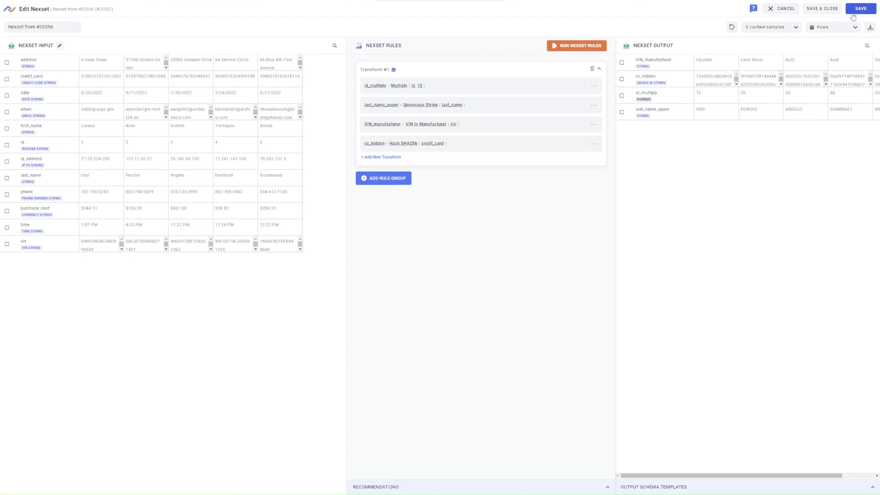
{"action": "left_click", "coordinate": [824, 11]}
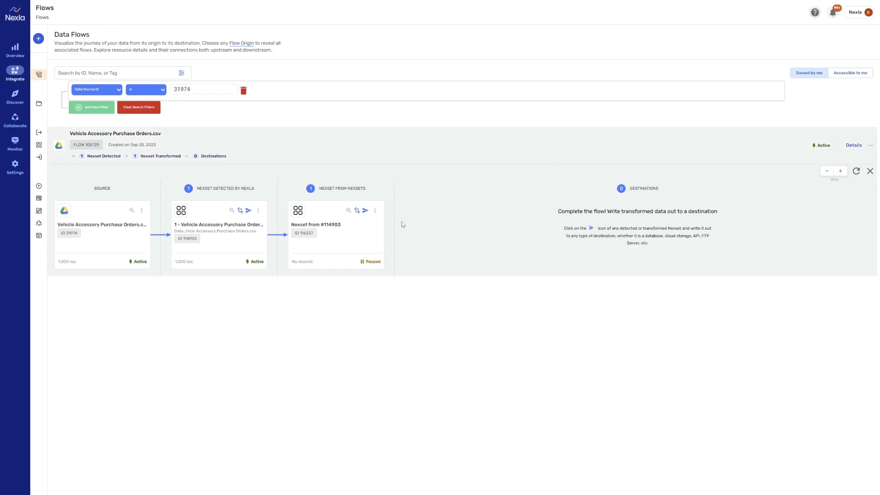
{"action": "left_click", "coordinate": [375, 211]}
{"action": "left_click", "coordinate": [367, 240]}
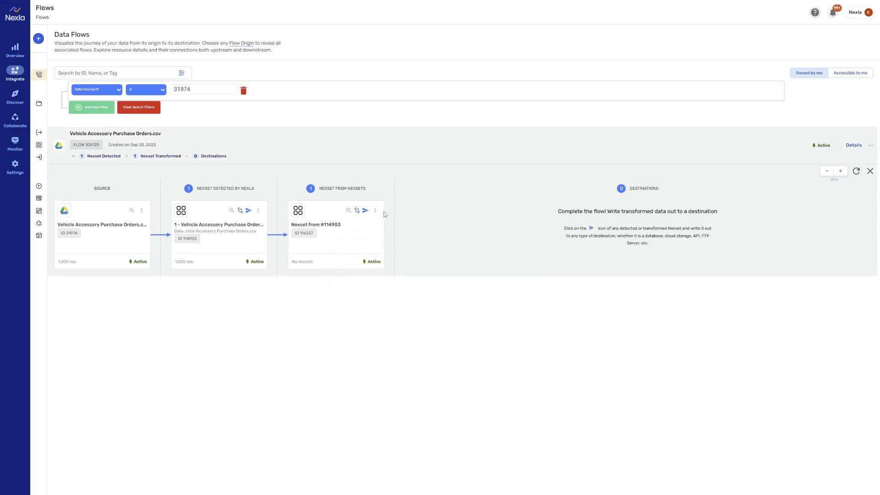